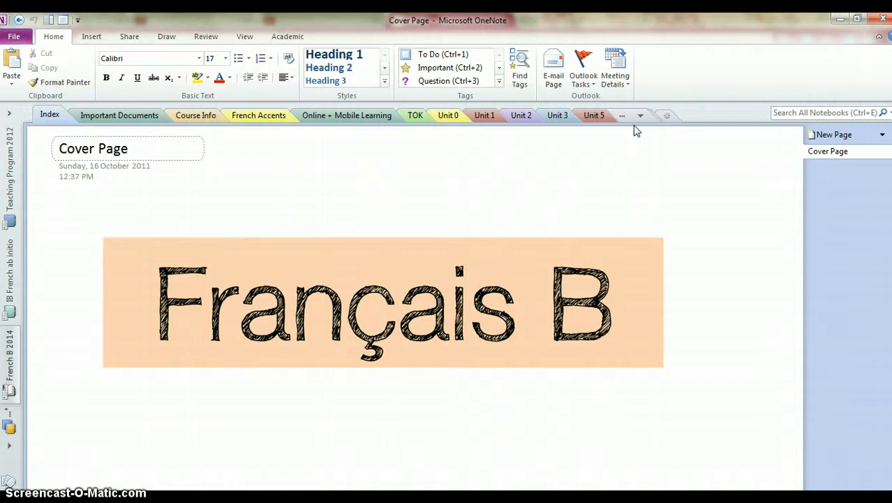
Step: Review the Français B and Orientation PowerPoint pages in the Important Documents section
left_click(103, 116)
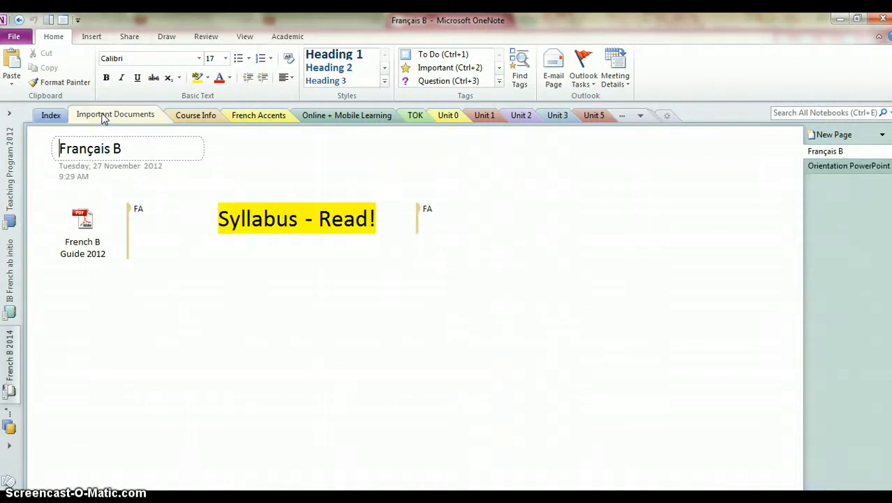
left_click(83, 221)
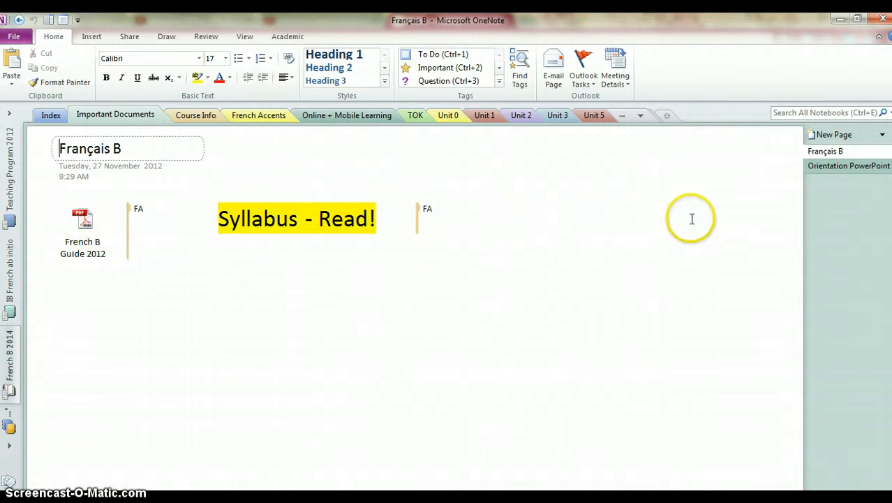
left_click(831, 166)
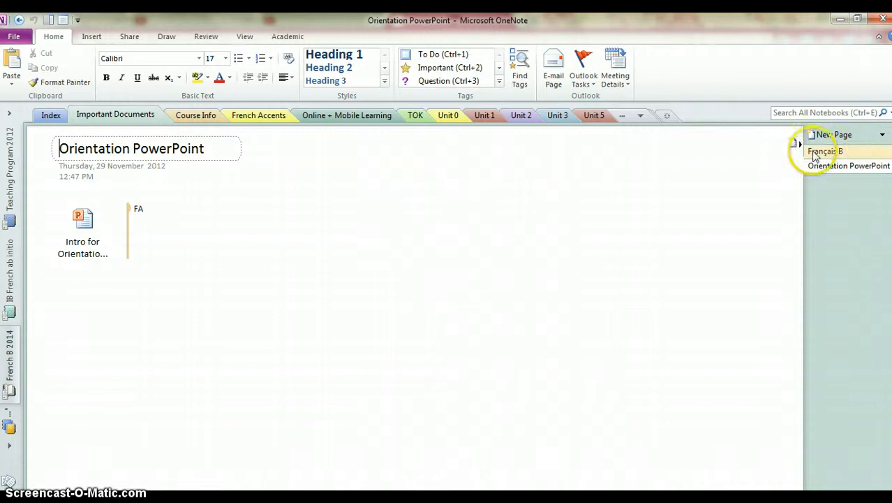
Step: Look through the Syllabus Outline, Assessment and Exam Info pages of the Course Info section, returning to Syllabus Outline
left_click(186, 117)
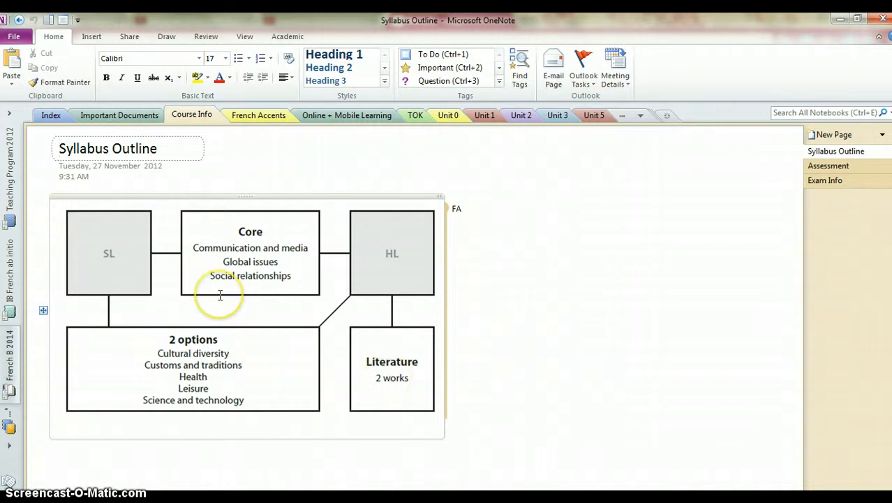
left_click(85, 38)
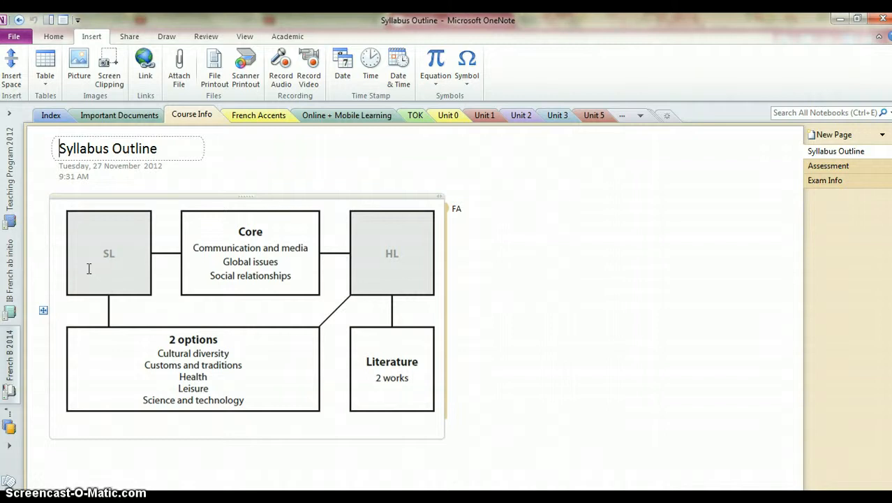
left_click(827, 169)
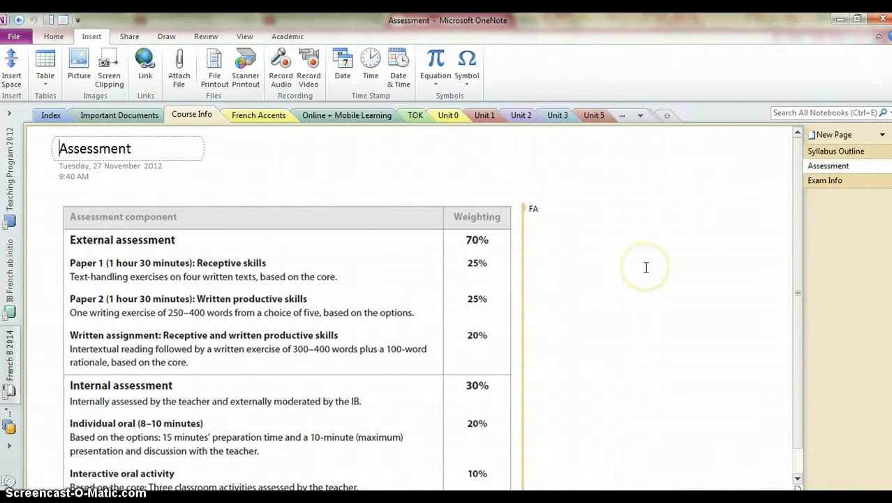
scroll(646, 268, "down", 1)
scroll(647, 267, "up", 1)
left_click(823, 184)
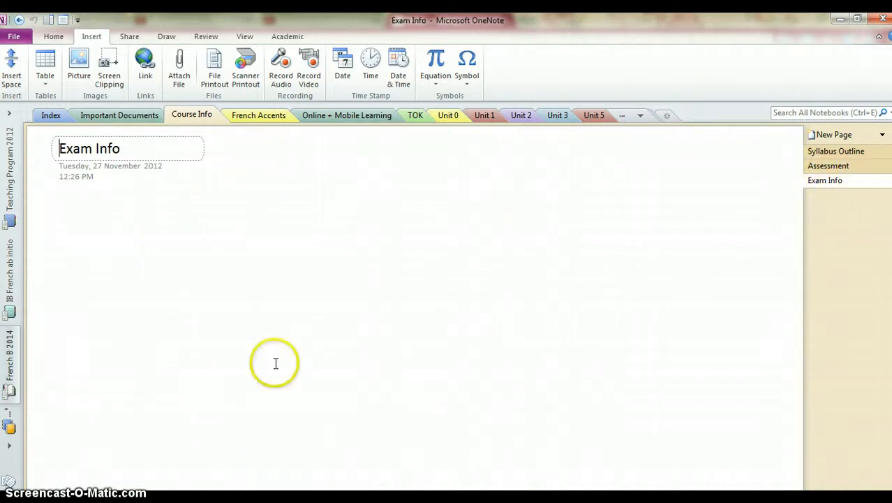
left_click(839, 148)
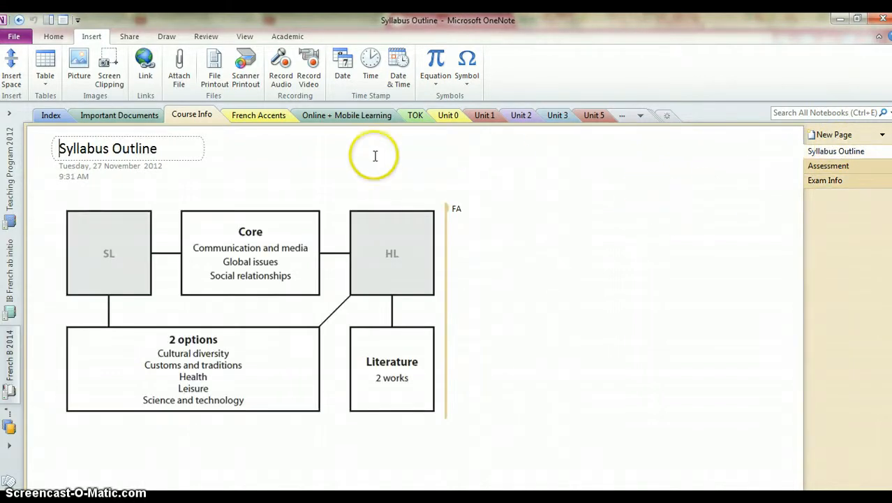
Step: Examine the Proofing Language and Inserting Accented Letters pages in the French Accents section, including the accent table and embedded video image
left_click(257, 117)
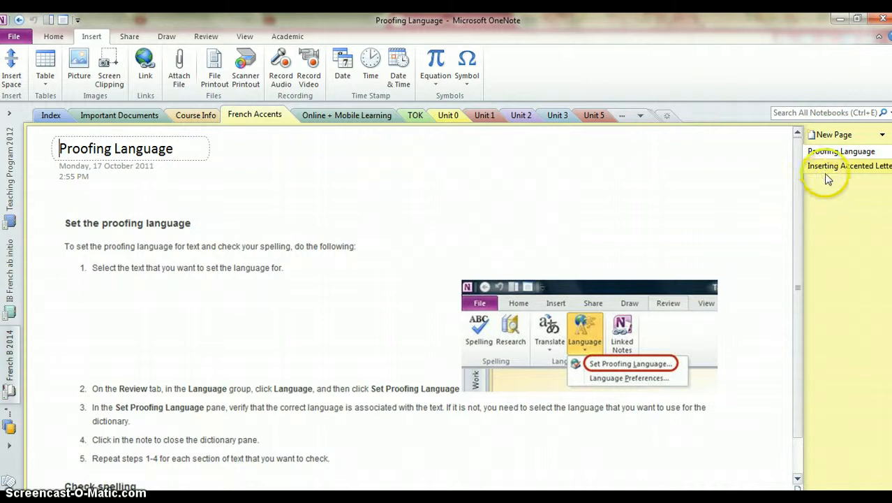
left_click(824, 170)
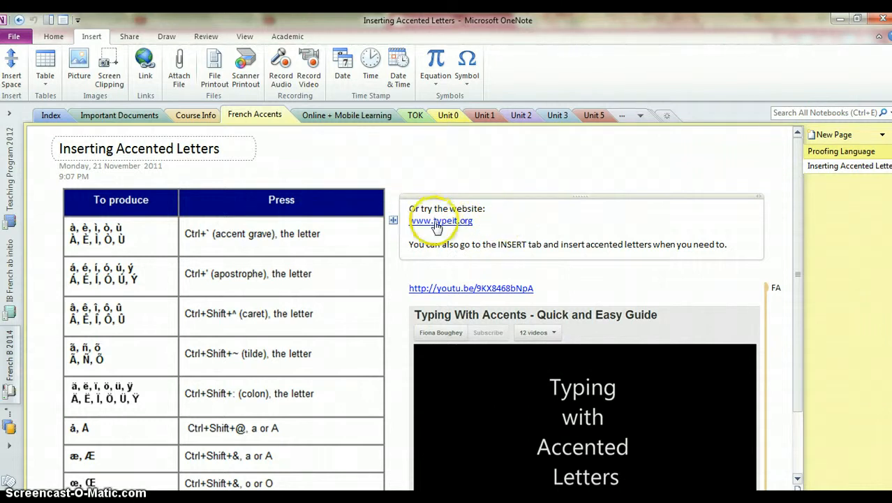
scroll(765, 276, "down", 3)
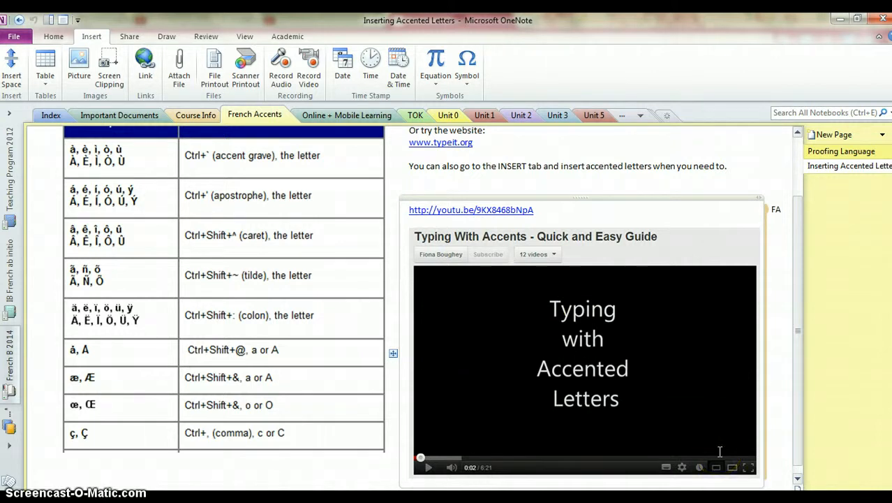
scroll(688, 305, "up", 3)
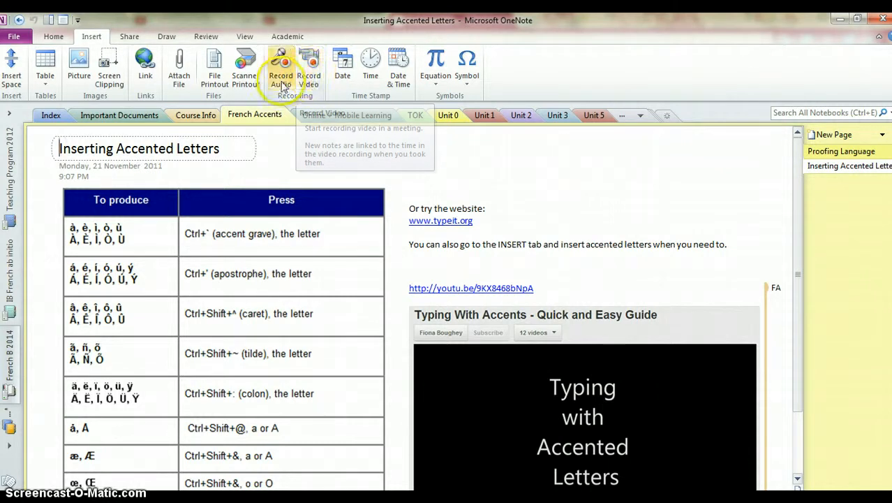
scroll(633, 305, "down", 4)
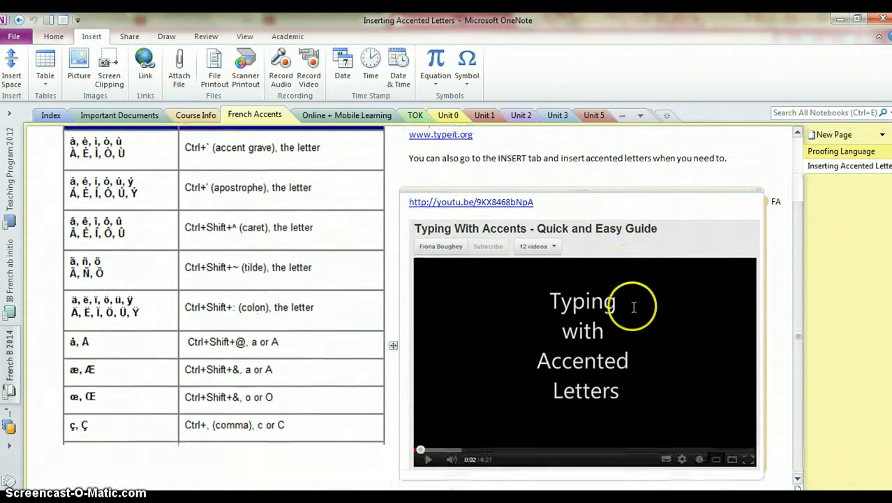
scroll(633, 306, "up", 4)
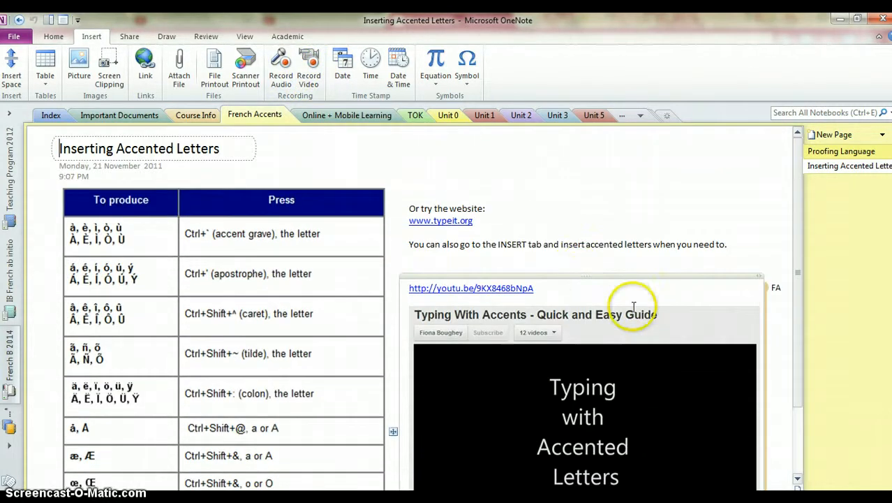
Step: View the Favourites page in Online + Mobile Learning and browse the notebook locations offered as link targets, without inserting a link
left_click(347, 119)
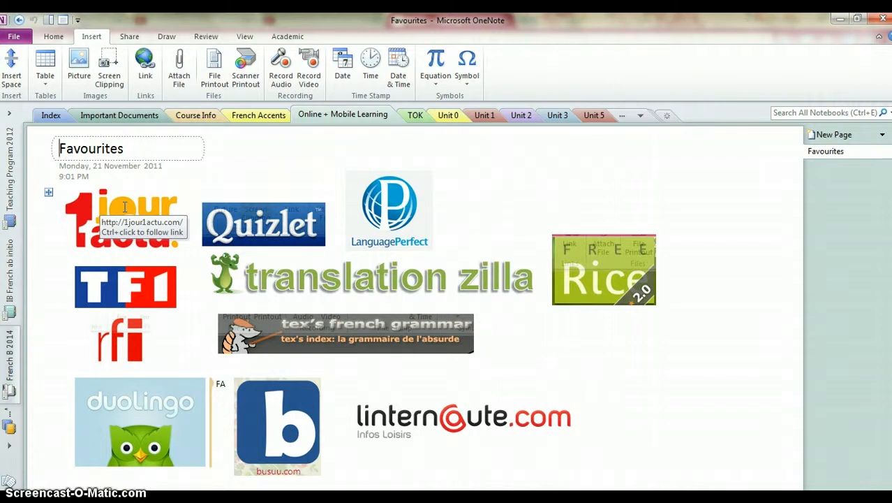
key("ctrl+k")
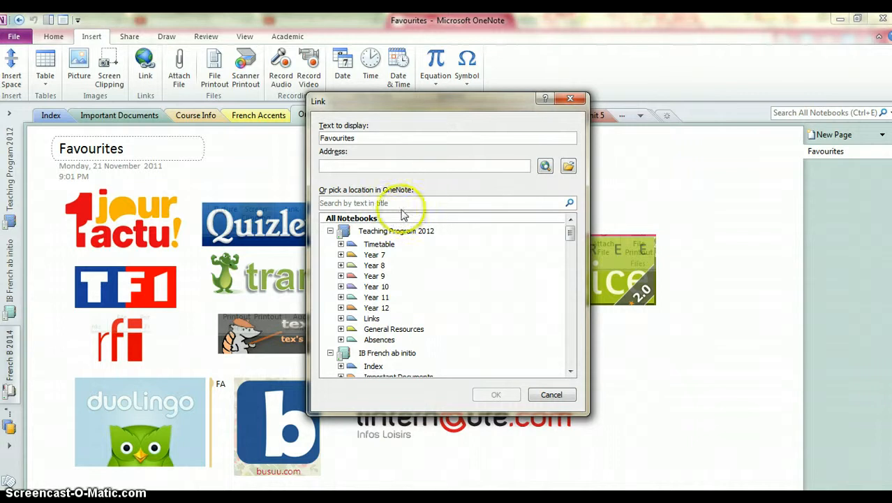
scroll(384, 255, "down", 3)
scroll(377, 251, "down", 9)
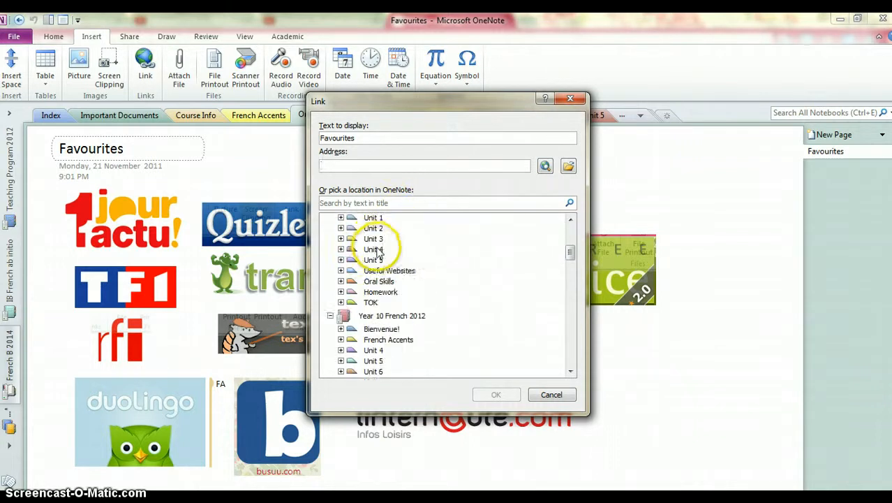
scroll(389, 251, "up", 3)
scroll(389, 251, "up", 10)
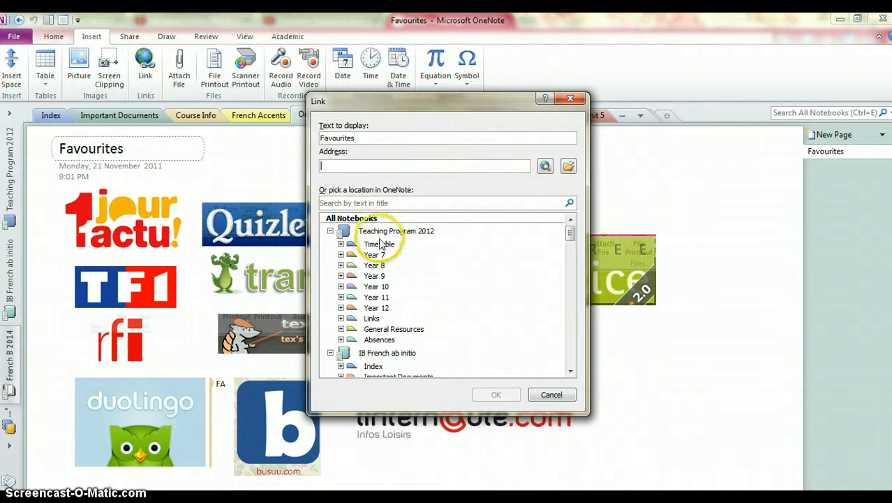
left_click(537, 393)
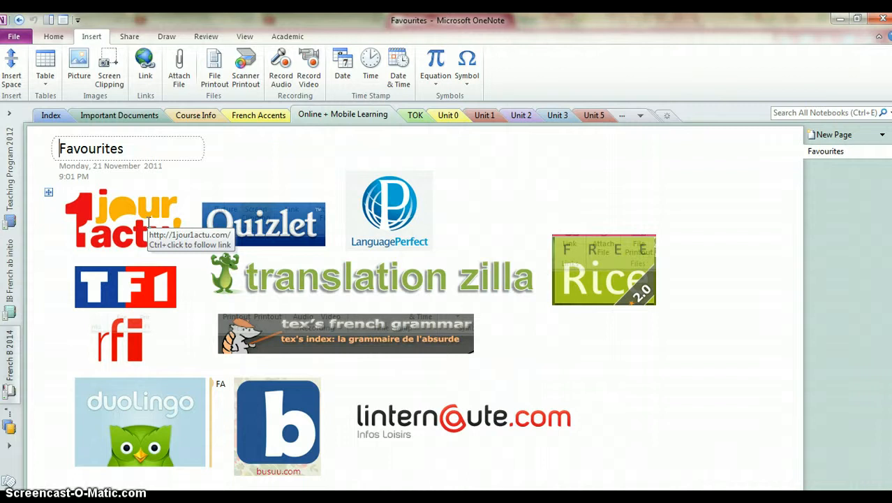
Step: Follow the 1jour1actu logo's link to its website in the browser, and return to the OneNote Favourites page
left_click(141, 223, "ctrl")
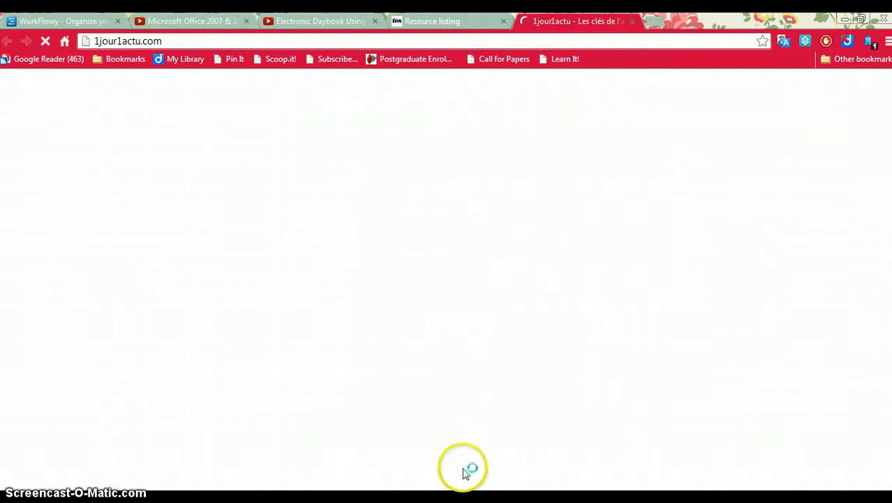
left_click(461, 500)
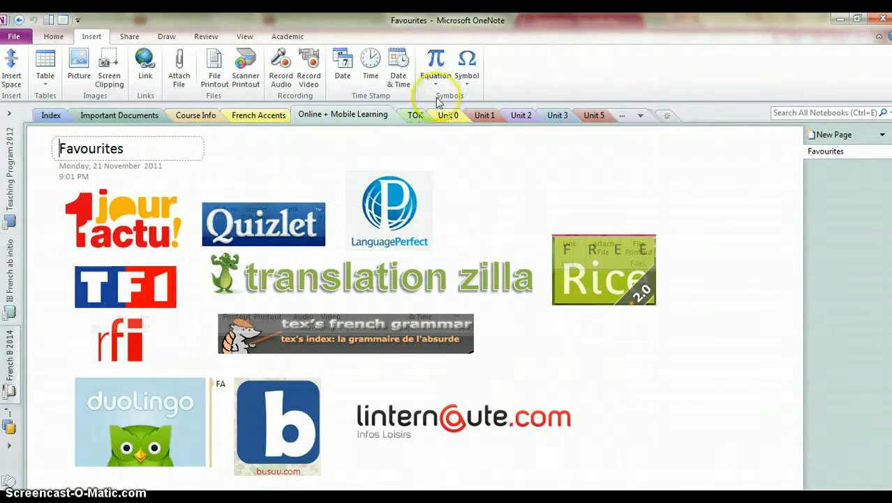
Step: View the Questions to Ponder page in the TOK section and list the notebook's remaining sections
left_click(421, 119)
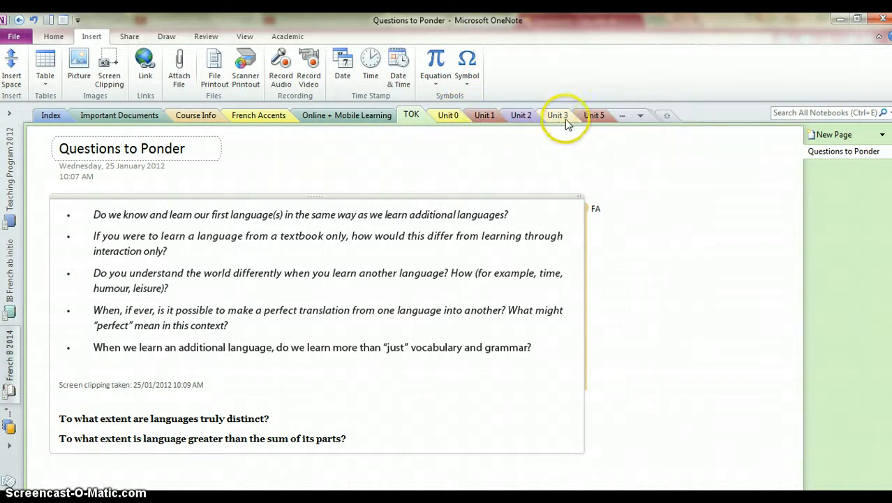
left_click(640, 117)
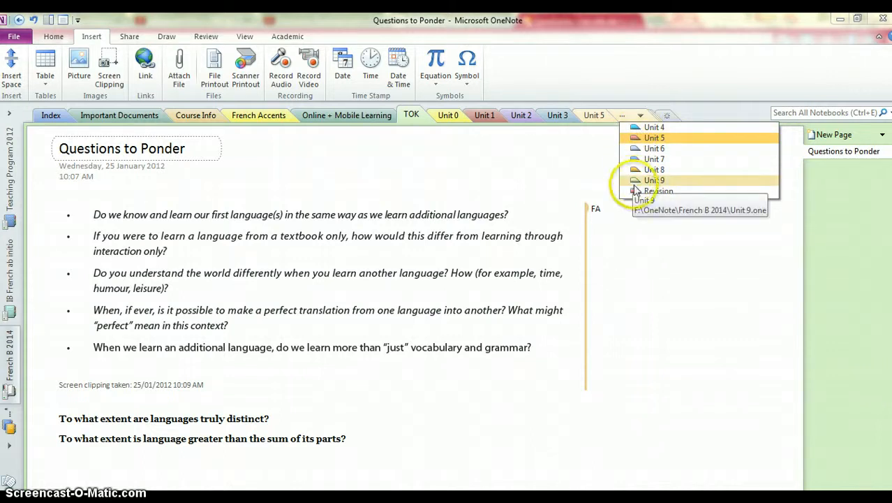
Step: Go through the Unit 0 section's pages in order, from Passerelle to Writing Practice
left_click(447, 115)
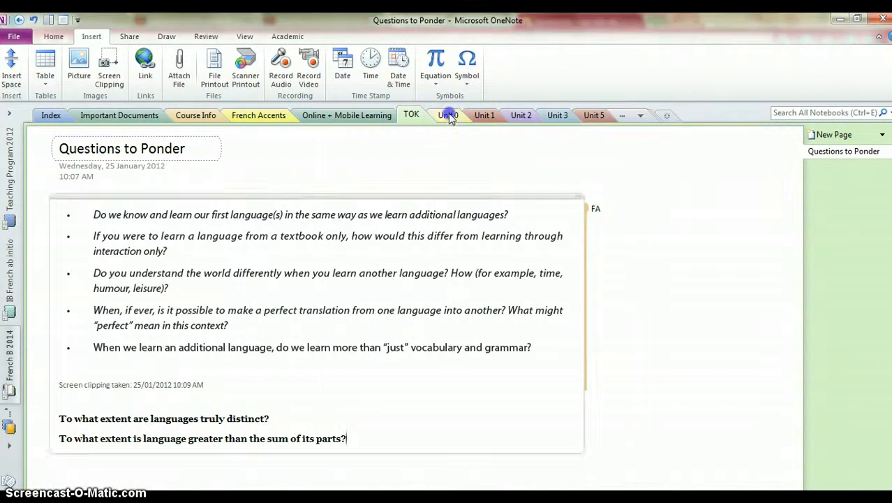
left_click(493, 204)
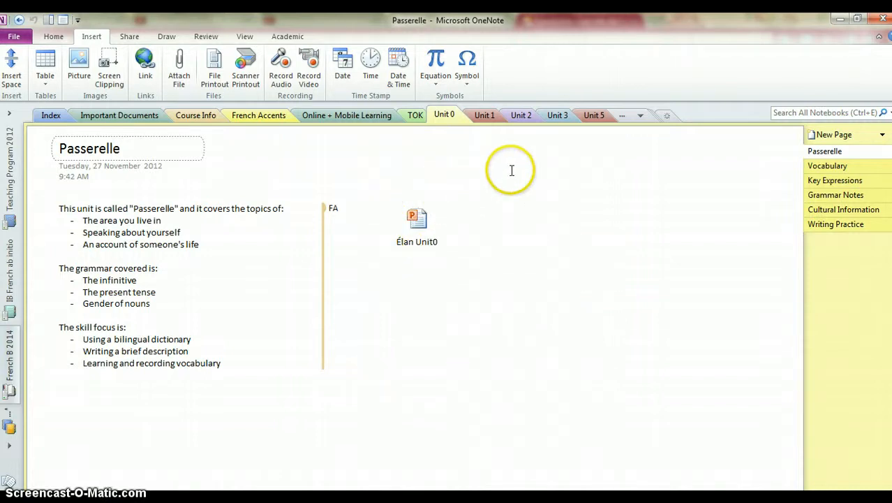
left_click(826, 168)
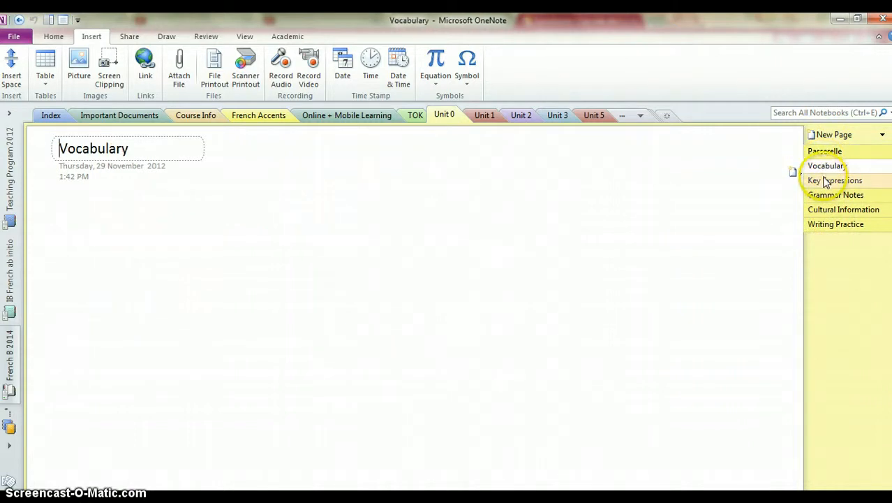
left_click(824, 180)
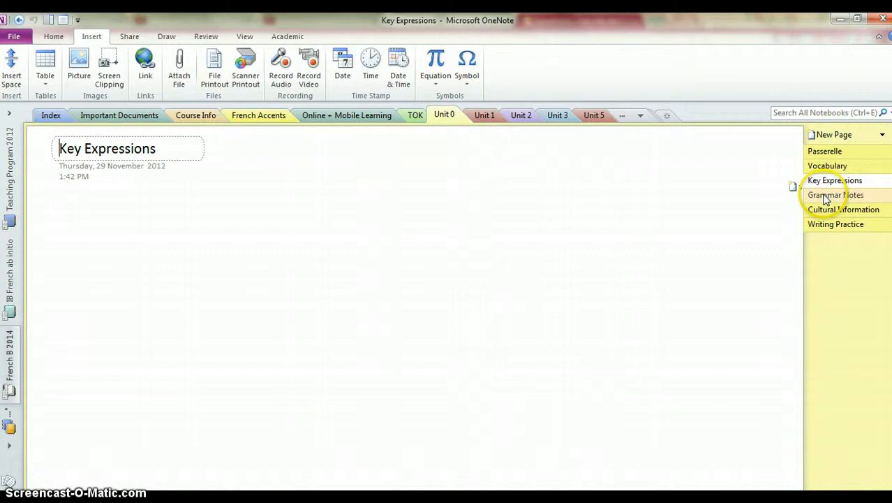
left_click(826, 198)
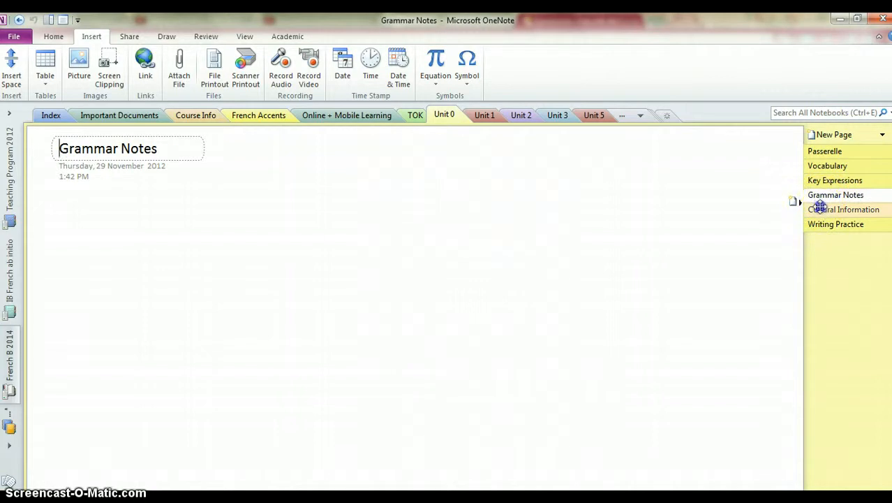
left_click(823, 212)
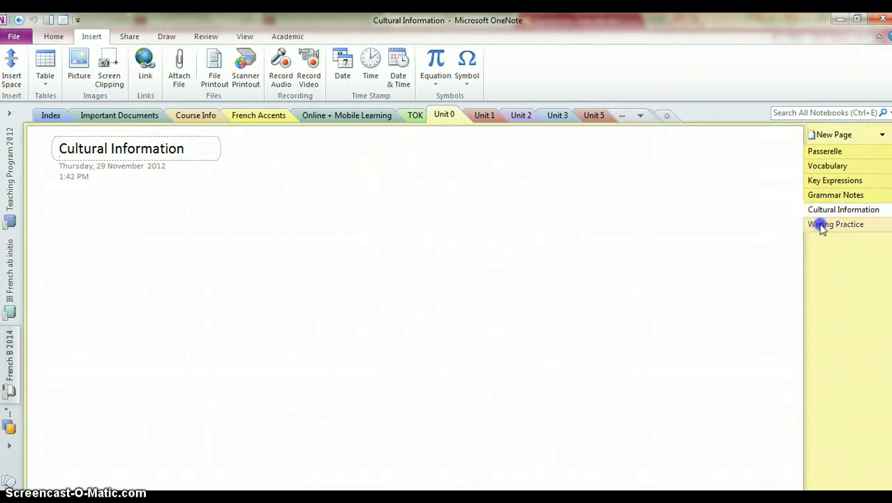
left_click(822, 227)
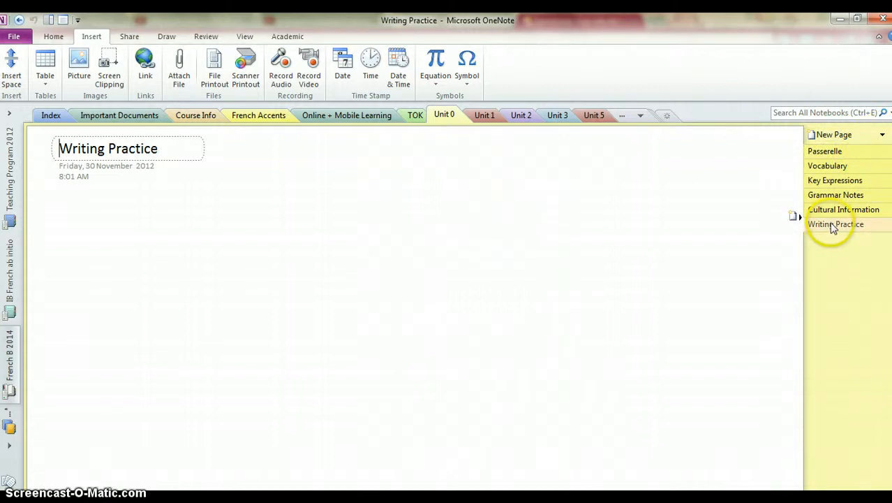
Step: Add a subpage under Writing Practice in Unit 0, title it "Homework 14/3" and start an empty note below the title
left_click(884, 136)
left_click(817, 165)
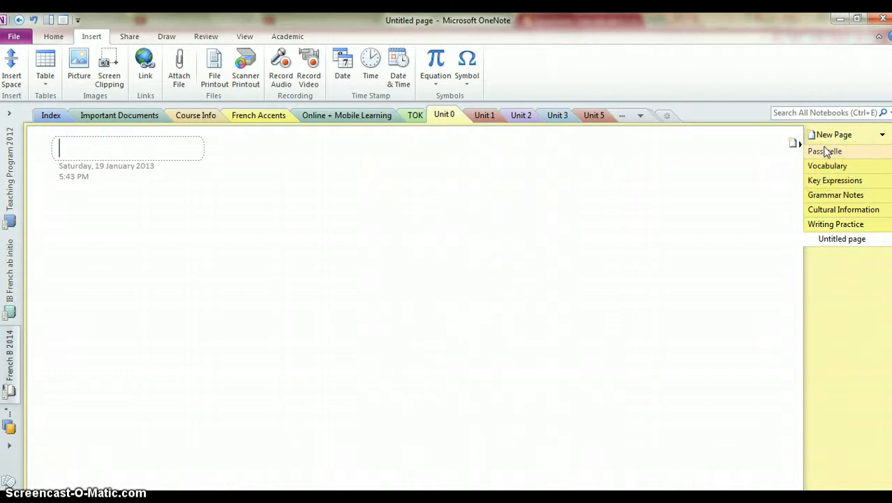
type("Homework")
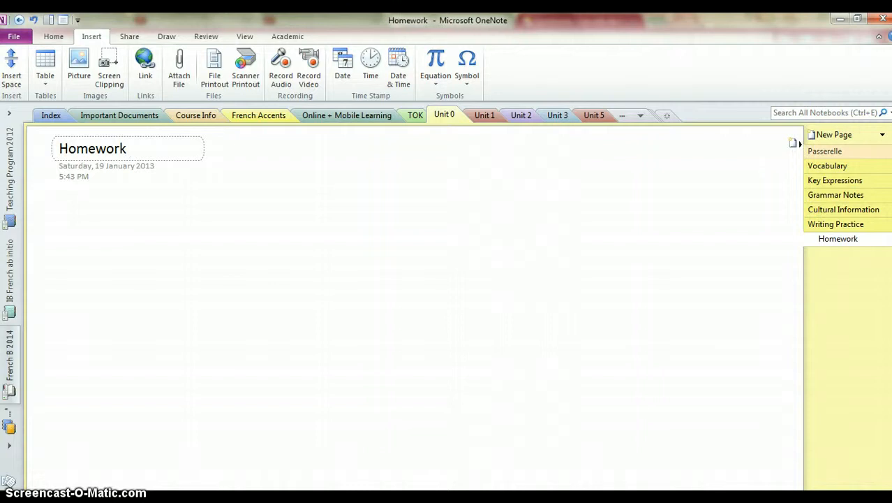
type(" 14/3")
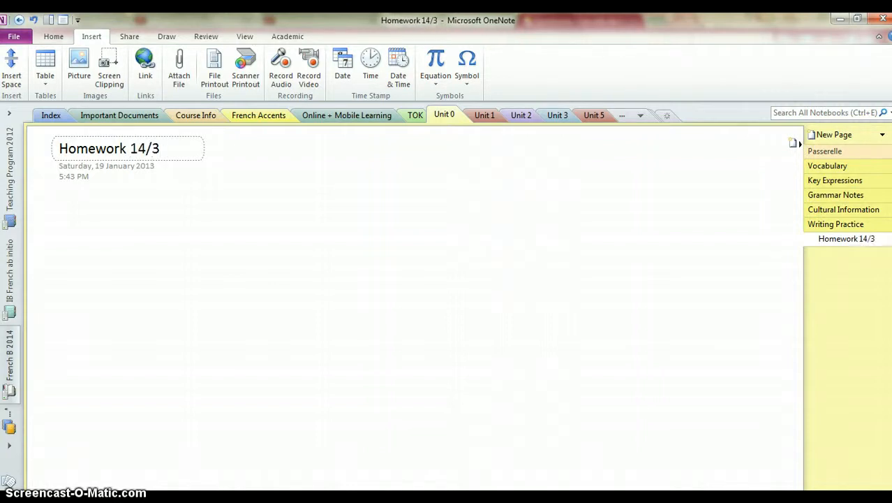
key("Return")
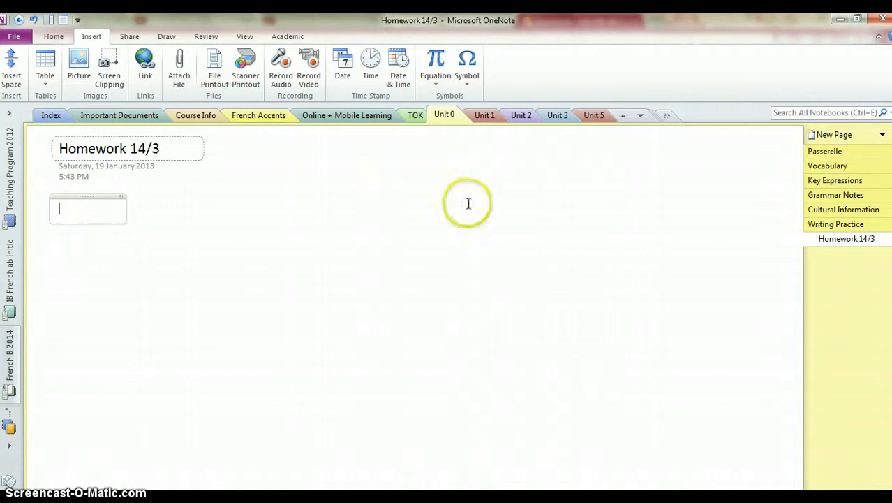
left_click(129, 36)
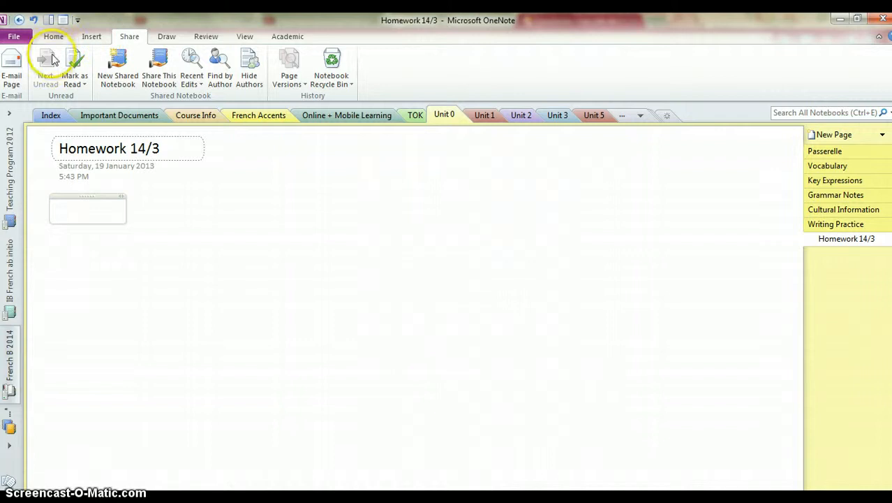
left_click(15, 71)
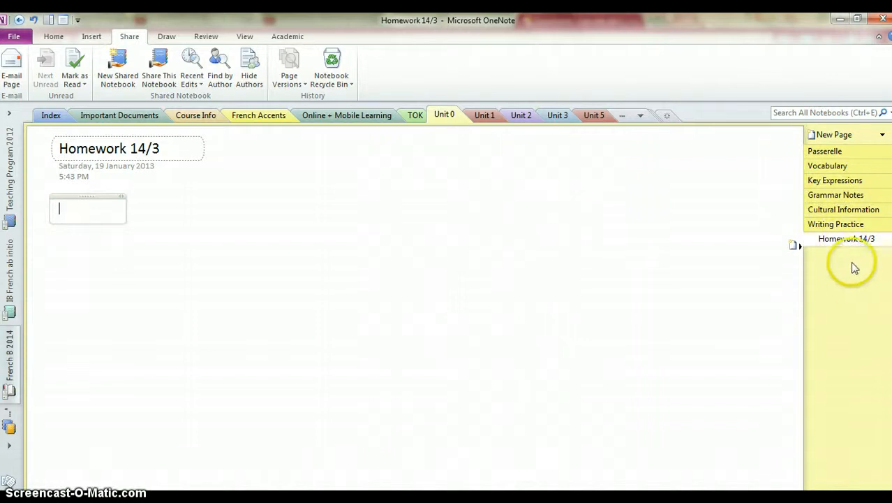
Step: View the Passerelle page in Unit 0 and the Les médias page in Unit 1, followed by the Revision and Unit 4 sections
left_click(809, 151)
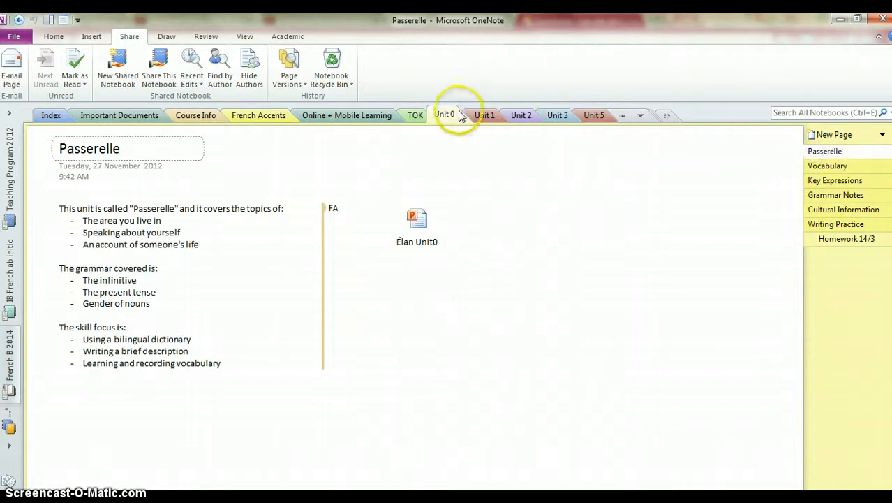
left_click(479, 116)
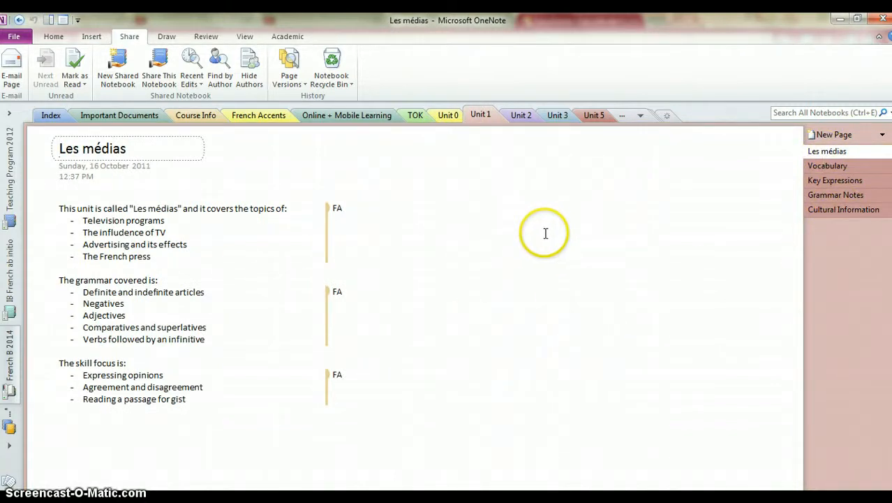
left_click(638, 115)
left_click(657, 191)
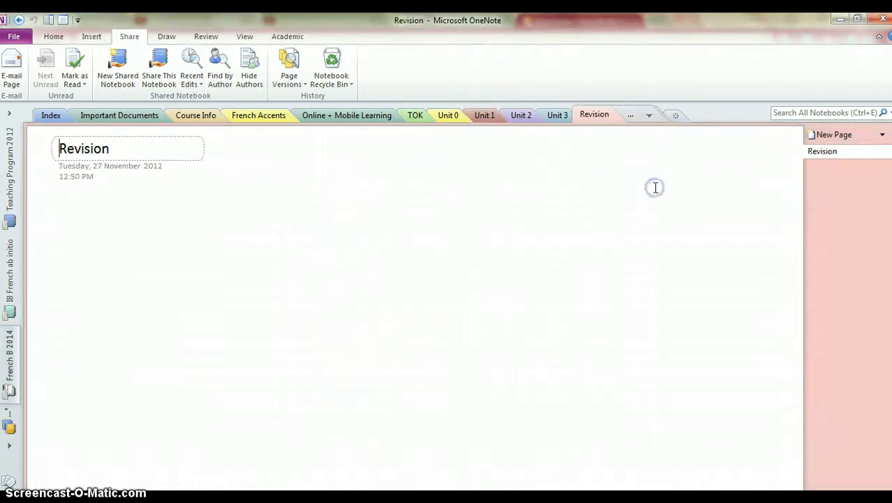
left_click(639, 115)
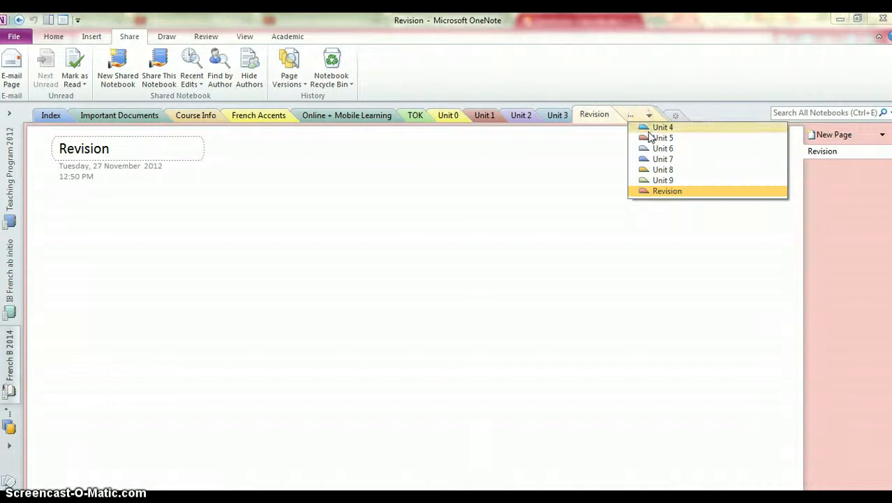
left_click(648, 129)
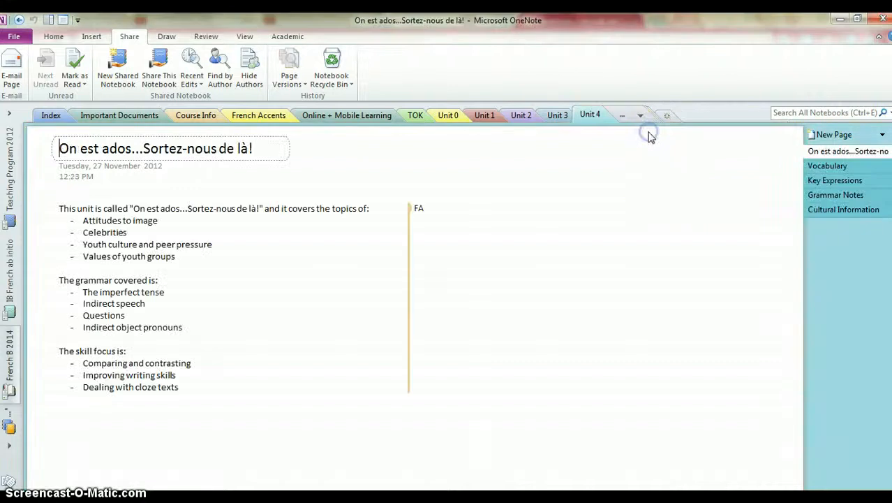
Step: Examine the Save As options for exporting the whole notebook as a OneNote Package (*.onepkg), and return to the Unit 4 page
left_click(16, 38)
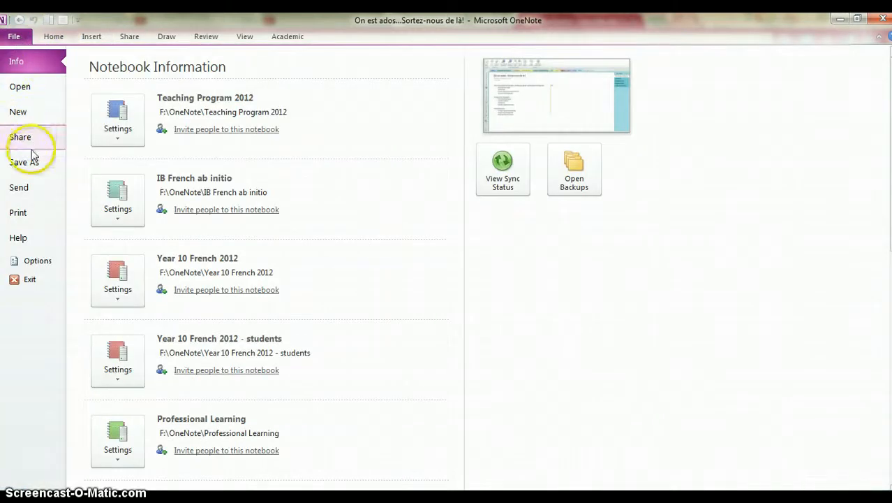
left_click(32, 161)
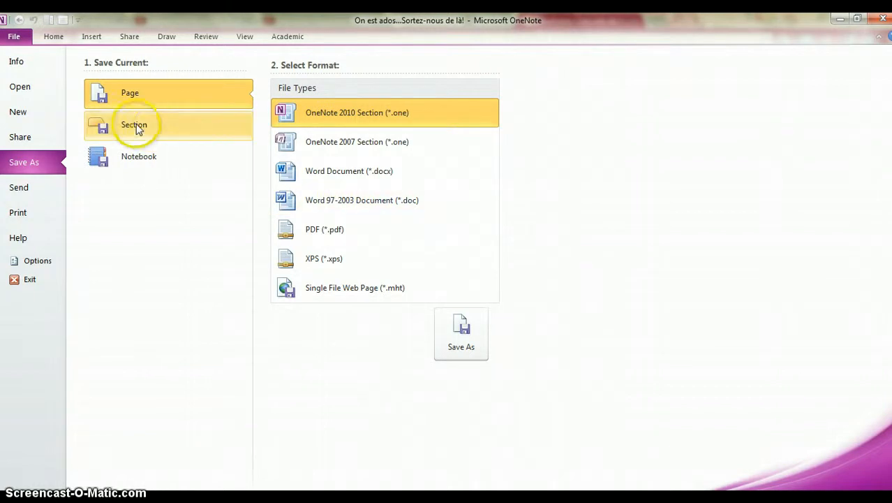
left_click(139, 163)
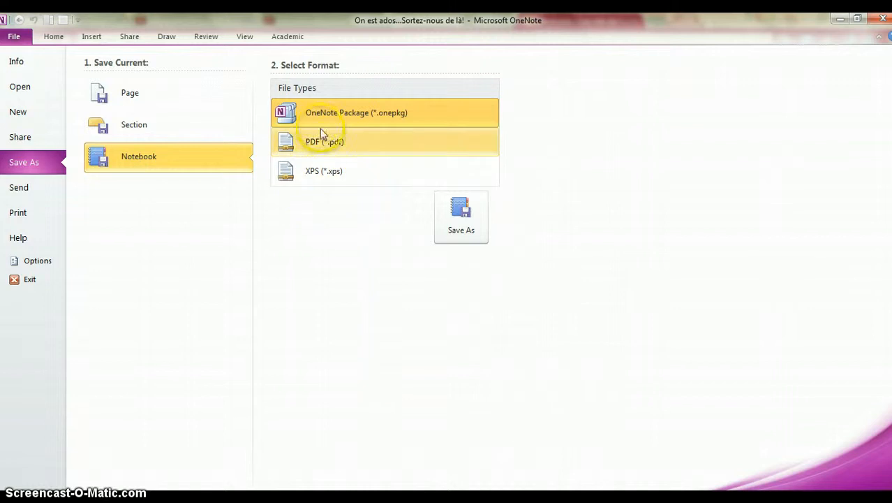
left_click(389, 118)
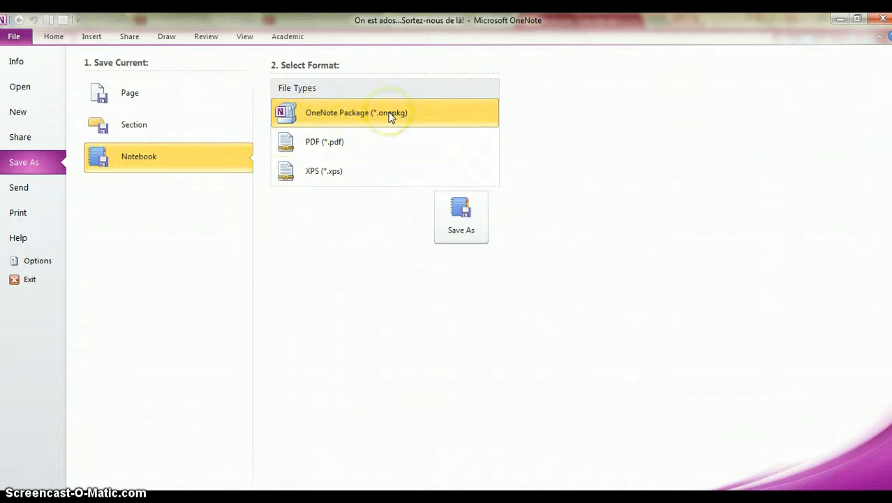
left_click(291, 112)
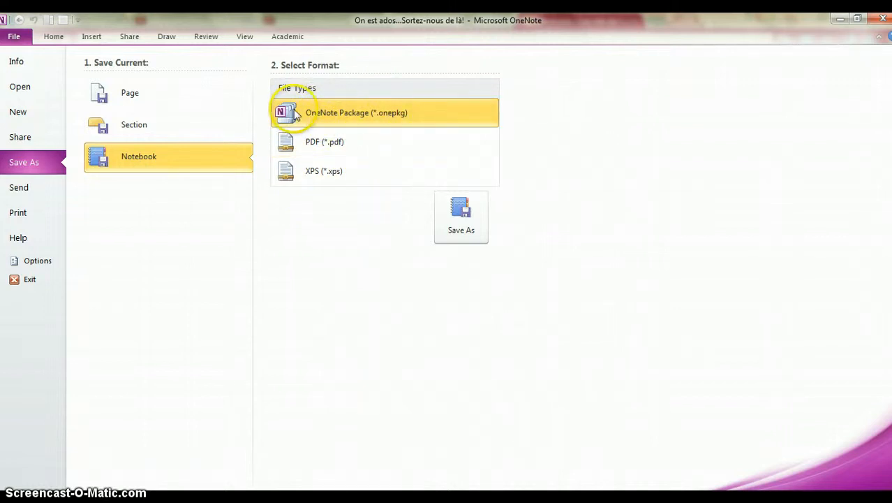
left_click(450, 204)
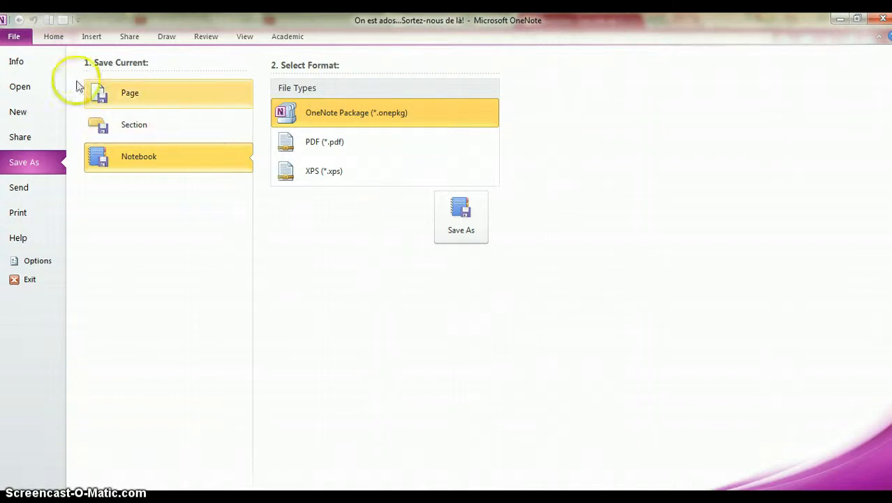
left_click(28, 61)
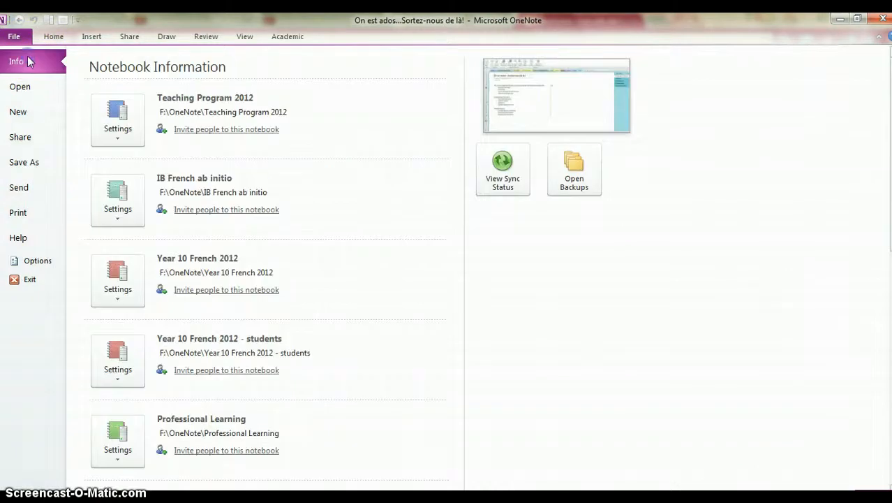
left_click(14, 37)
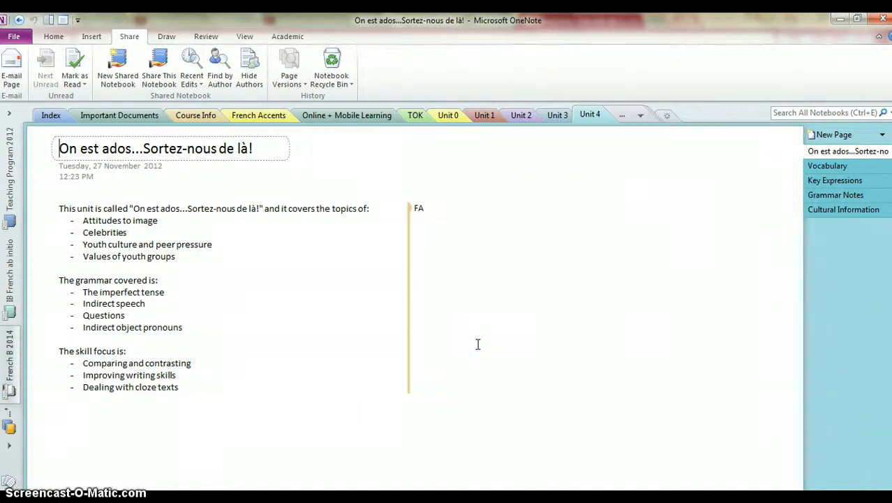
Step: Open the print settings for the "On est ados...Sortez-nous de là!" page in Unit 4
key("ctrl+p")
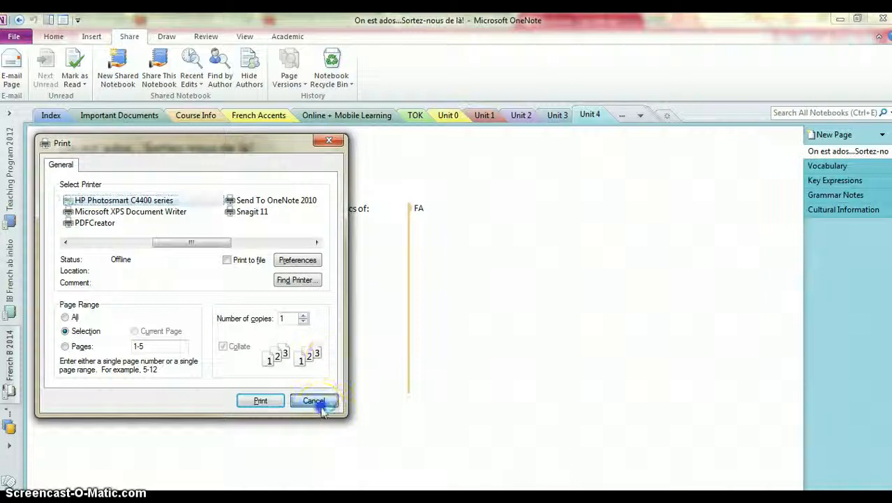